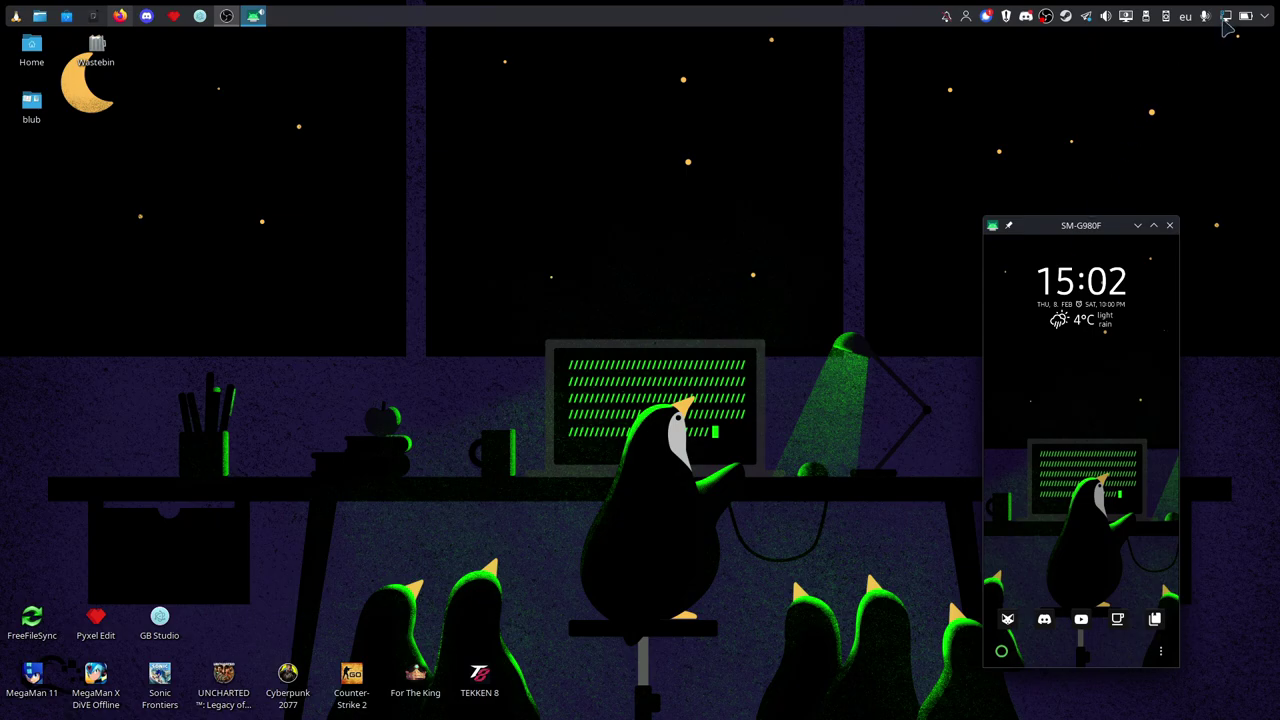
# - Glance at the network list, then run 'sudo modprobe rndis_host' with the root password
pyautogui.click(1226, 16)
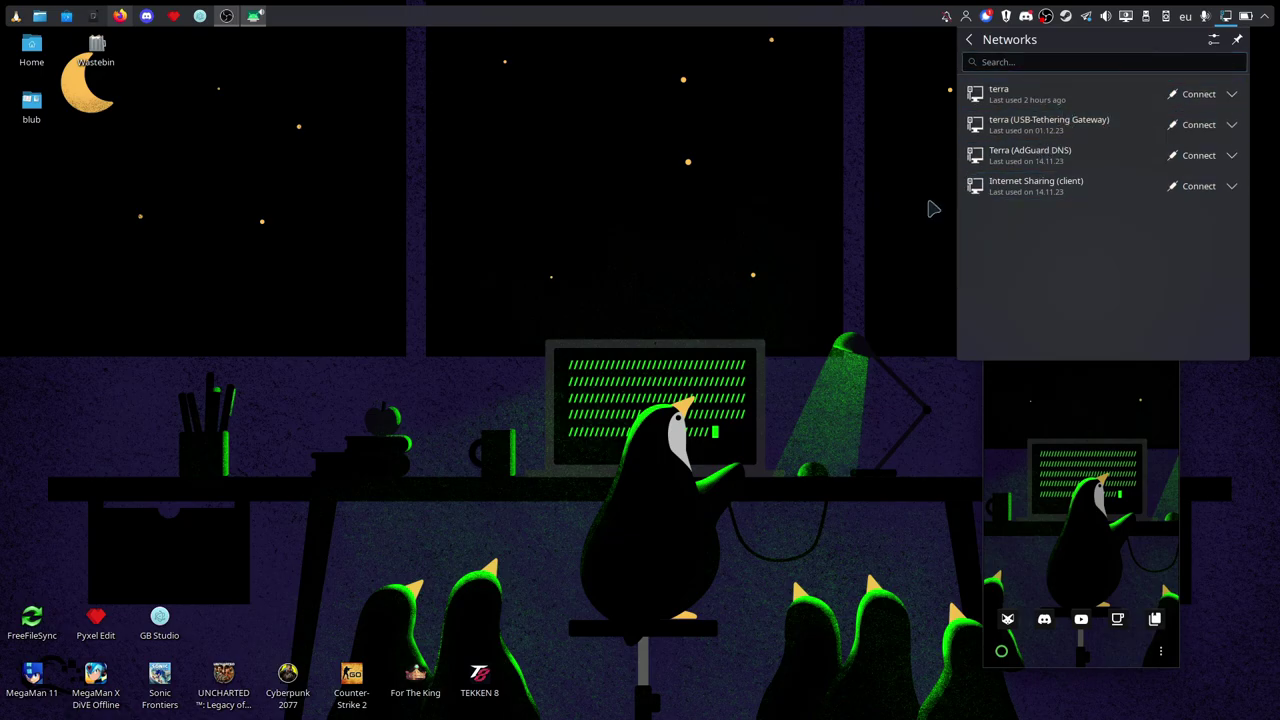
pyautogui.click(602, 328)
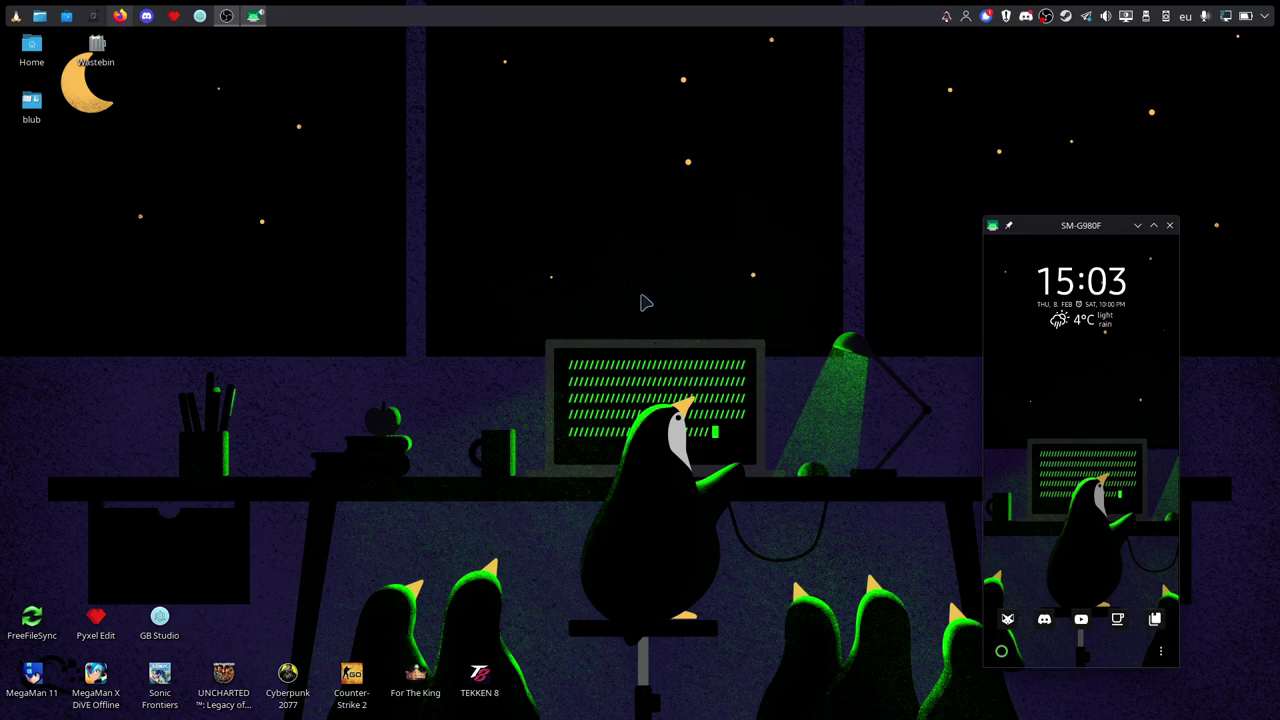
pyautogui.press('F12')
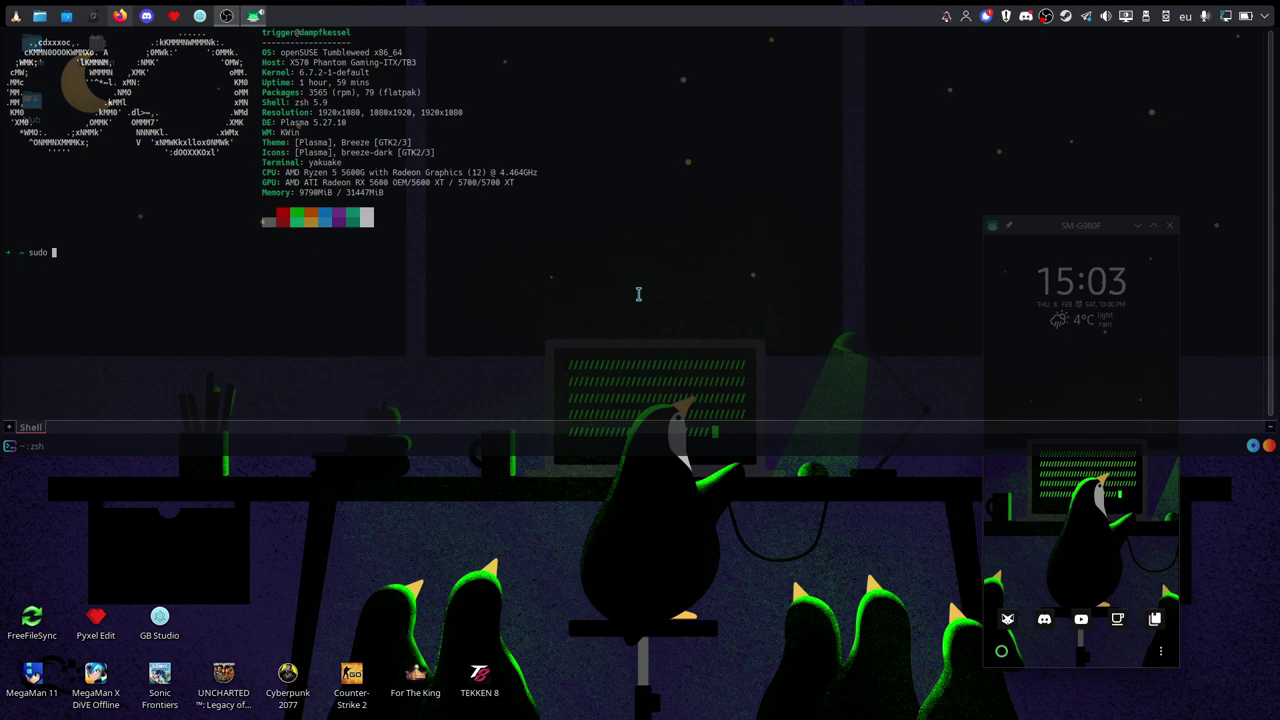
pyautogui.write('modprobe ')
pyautogui.write('rndis_host')
pyautogui.press('Return')
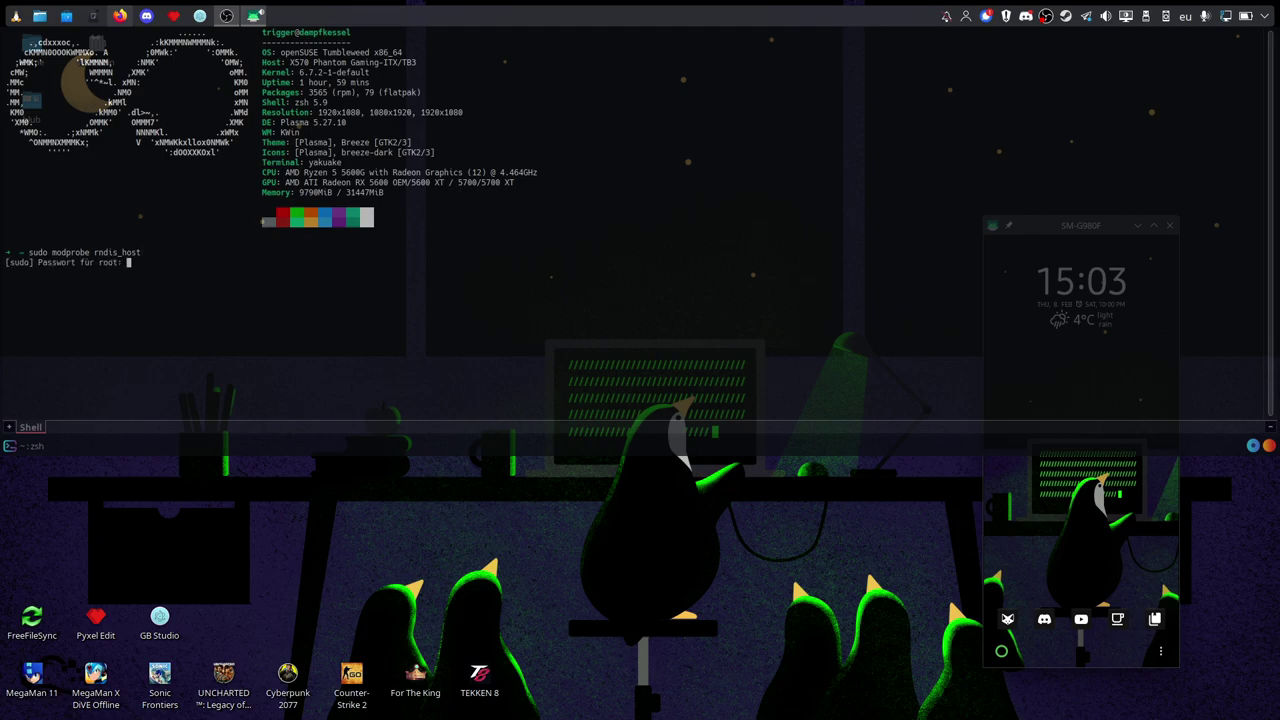
pyautogui.press('Return')
pyautogui.press('F12')
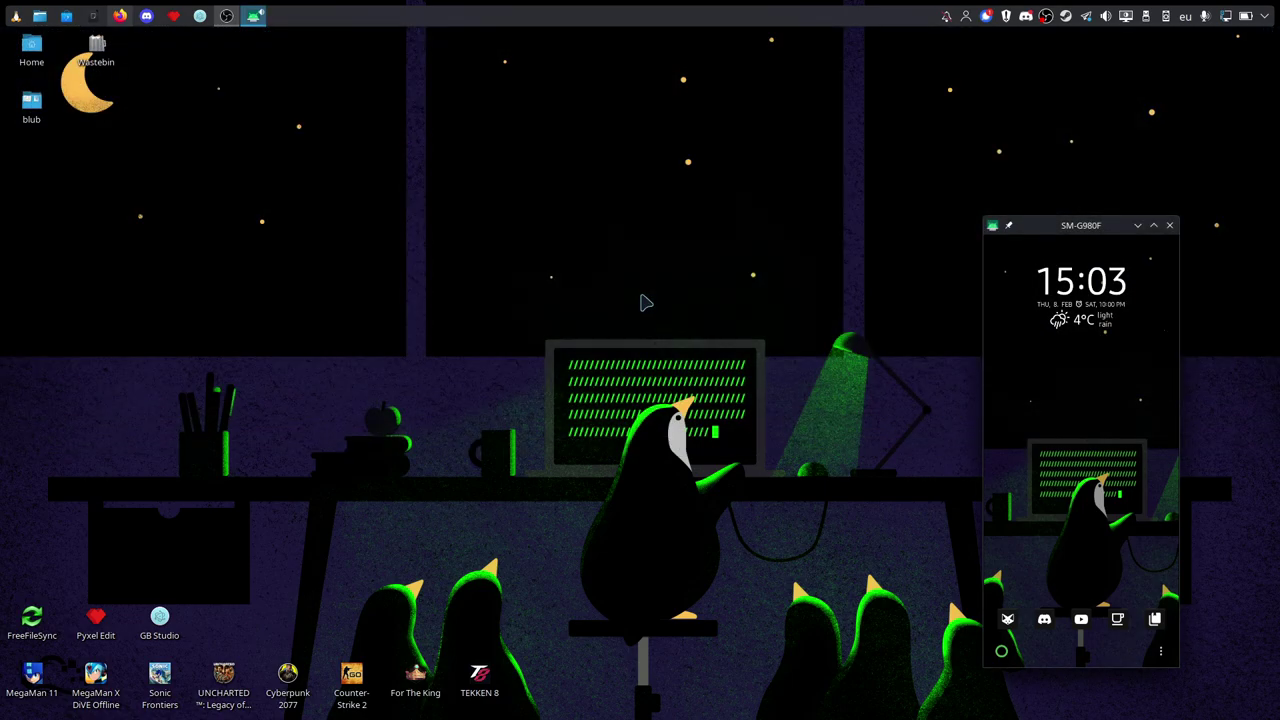
# - Enable USB tethering in the phone's Mobile Hotspot and Tethering settings, then confirm Wired connection 1 is connected
pyautogui.click(1027, 653)
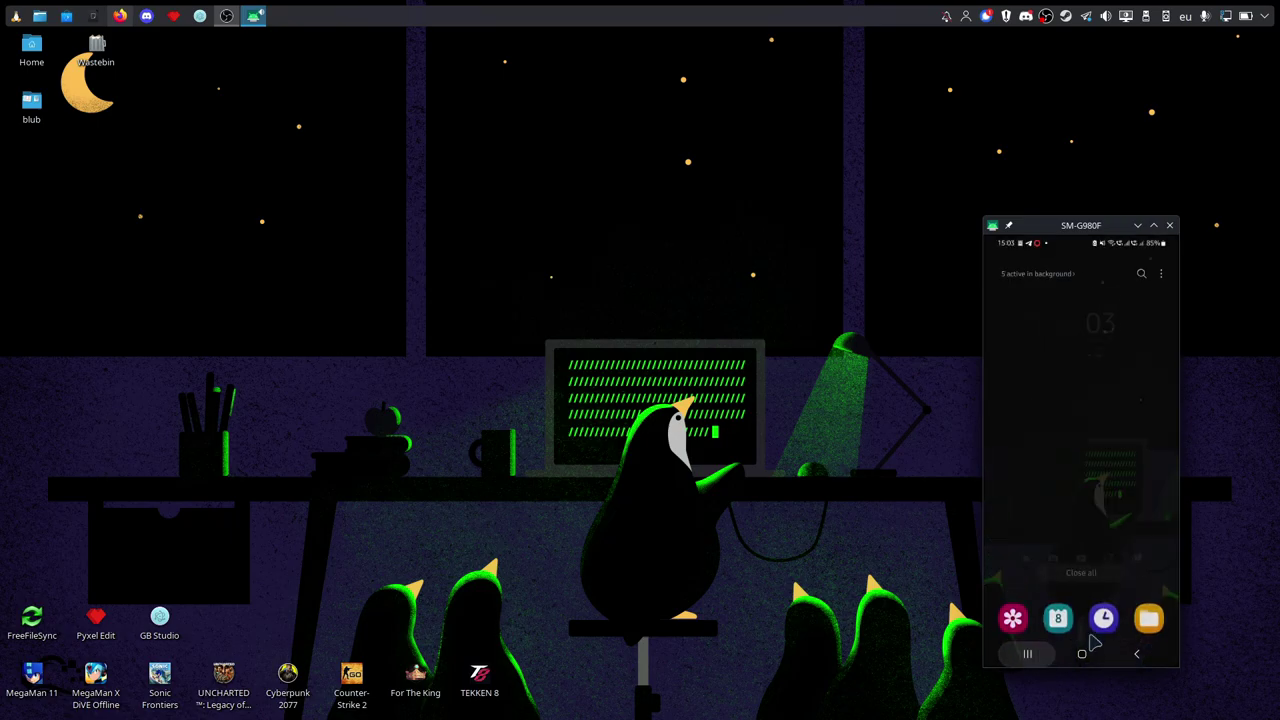
pyautogui.click(1114, 497)
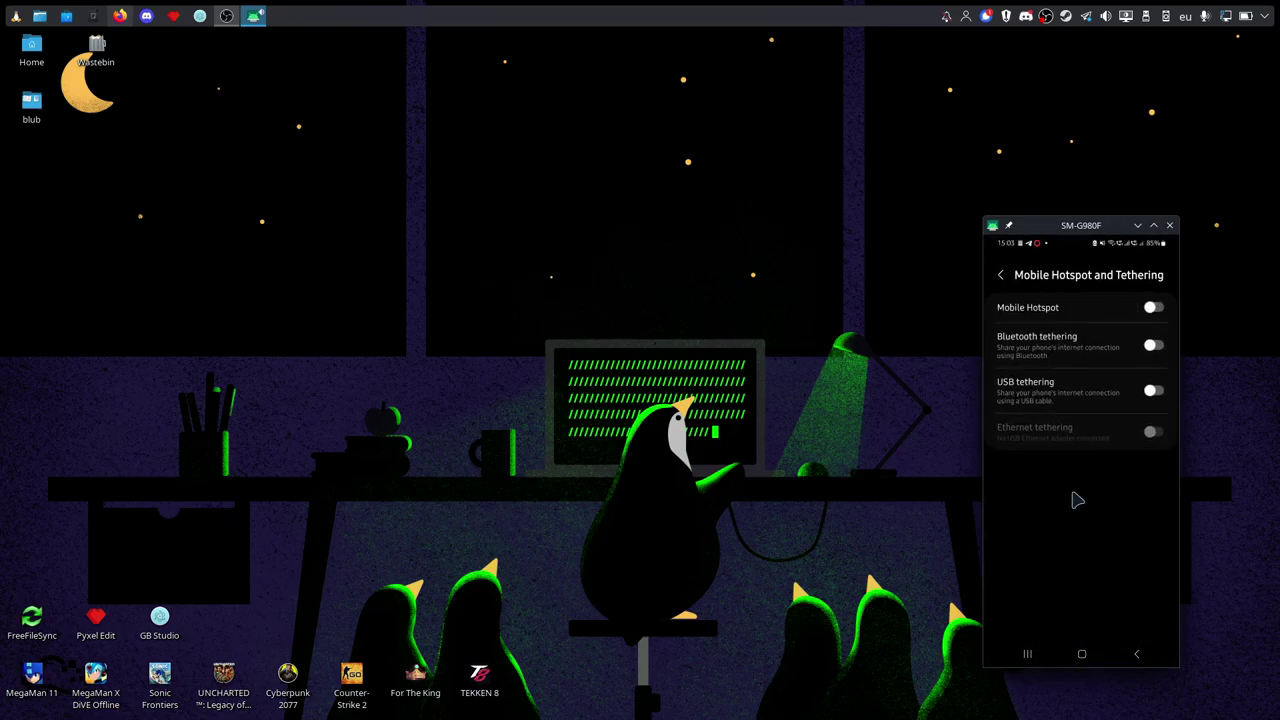
pyautogui.click(1153, 390)
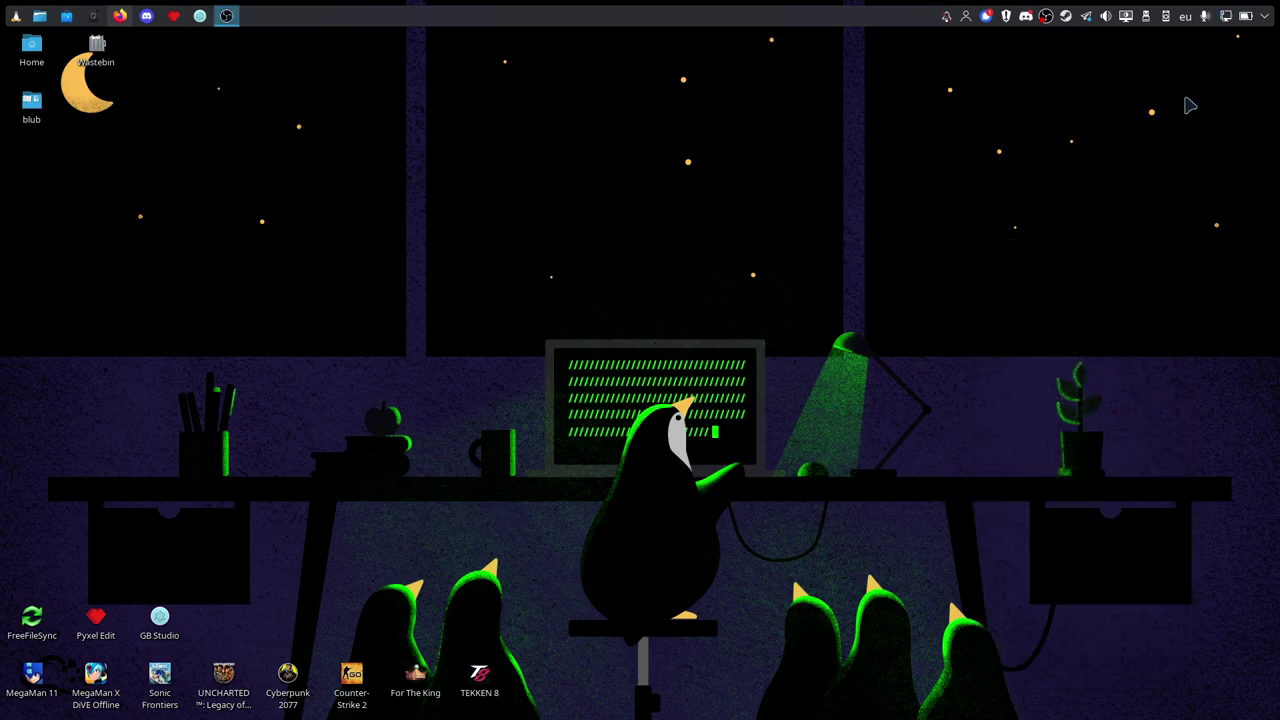
pyautogui.click(1226, 16)
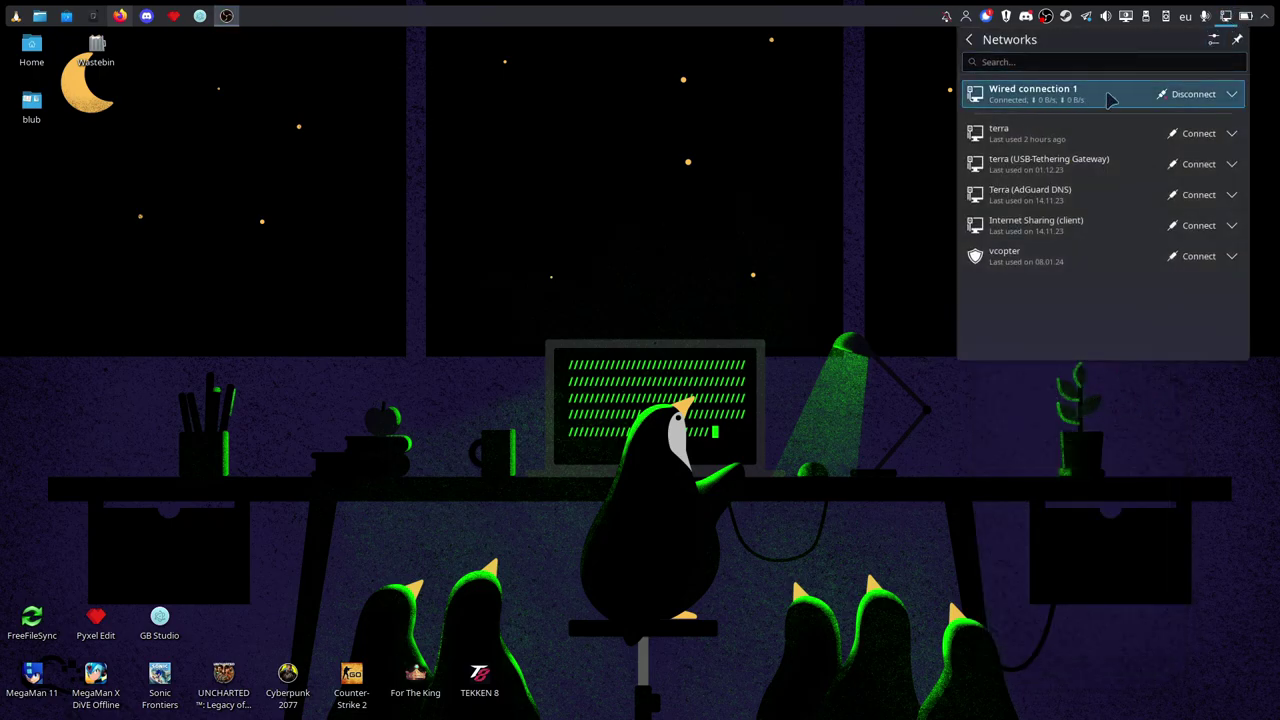
pyautogui.click(775, 310)
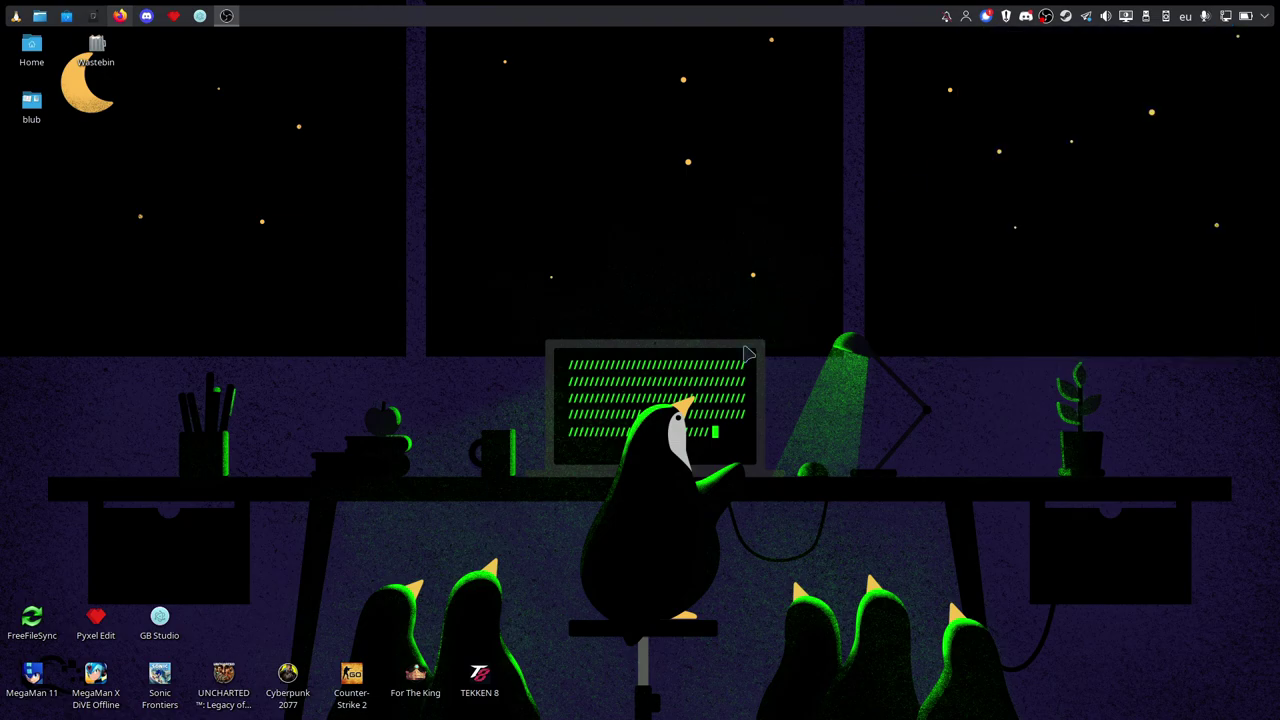